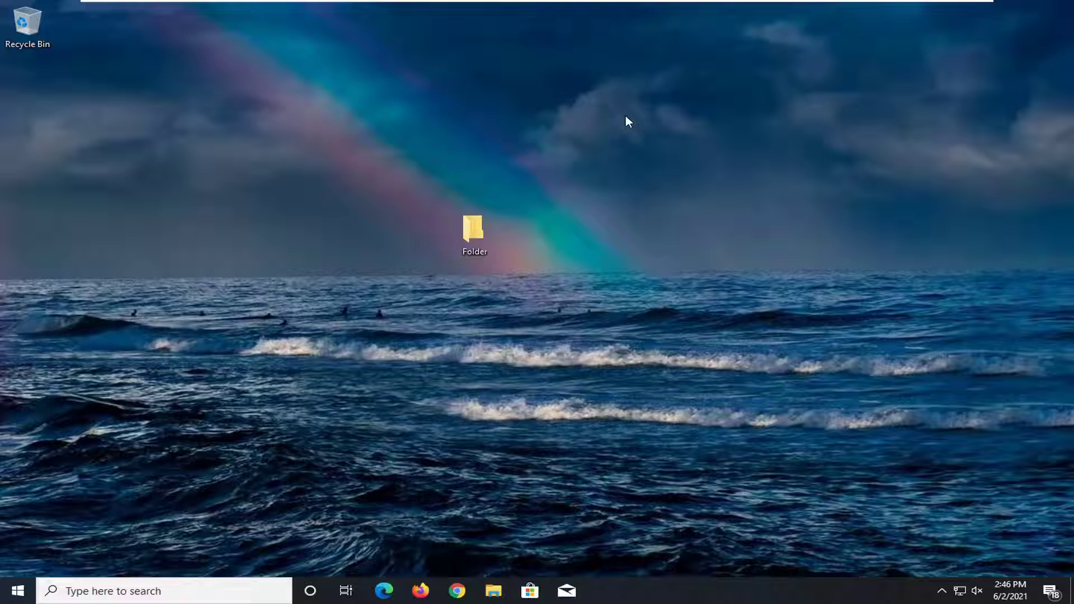
Step: Refresh the desktop, then launch Chrome and search Google for 'unlocker download'
right_click(278, 97)
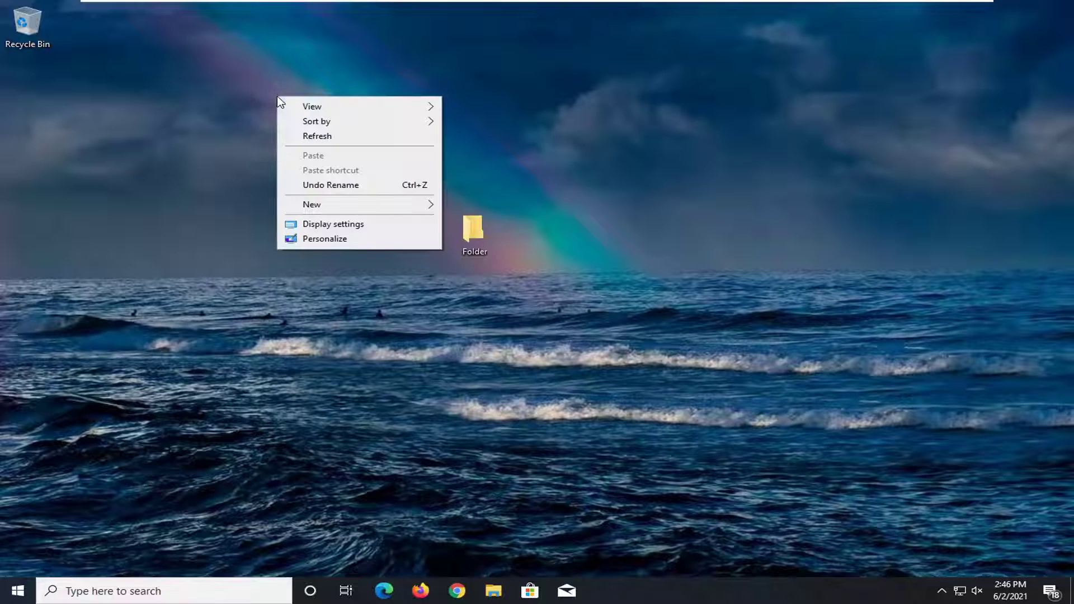
left_click(313, 137)
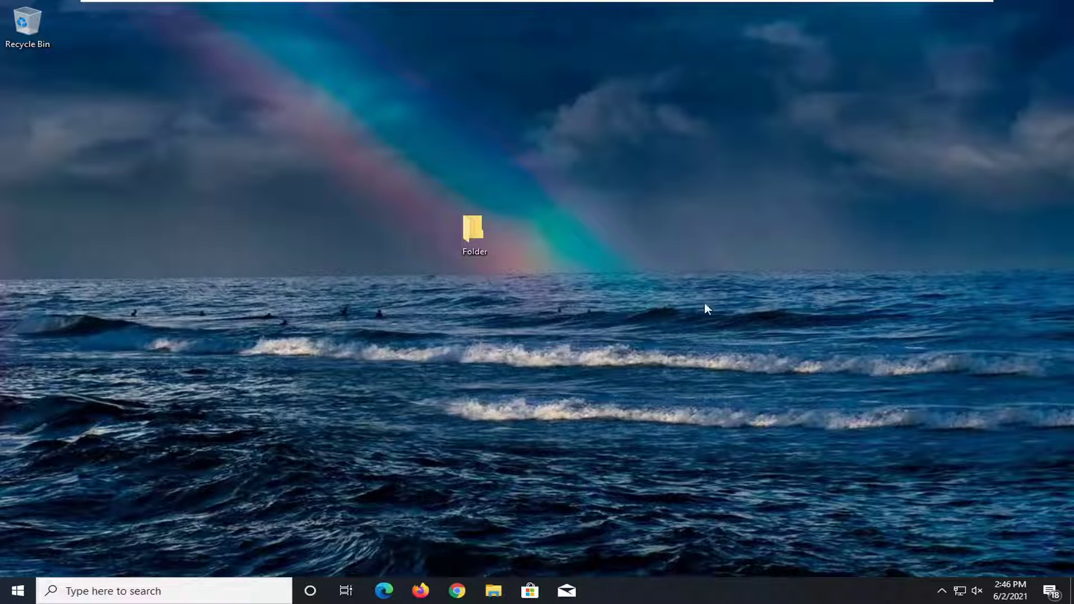
left_click(447, 582)
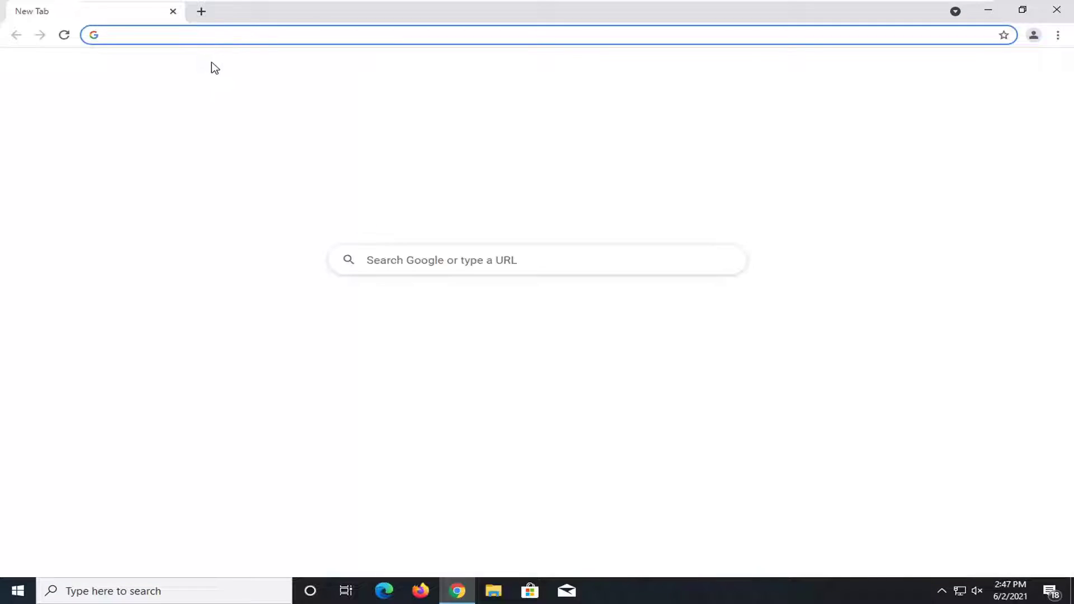
type("unlocker")
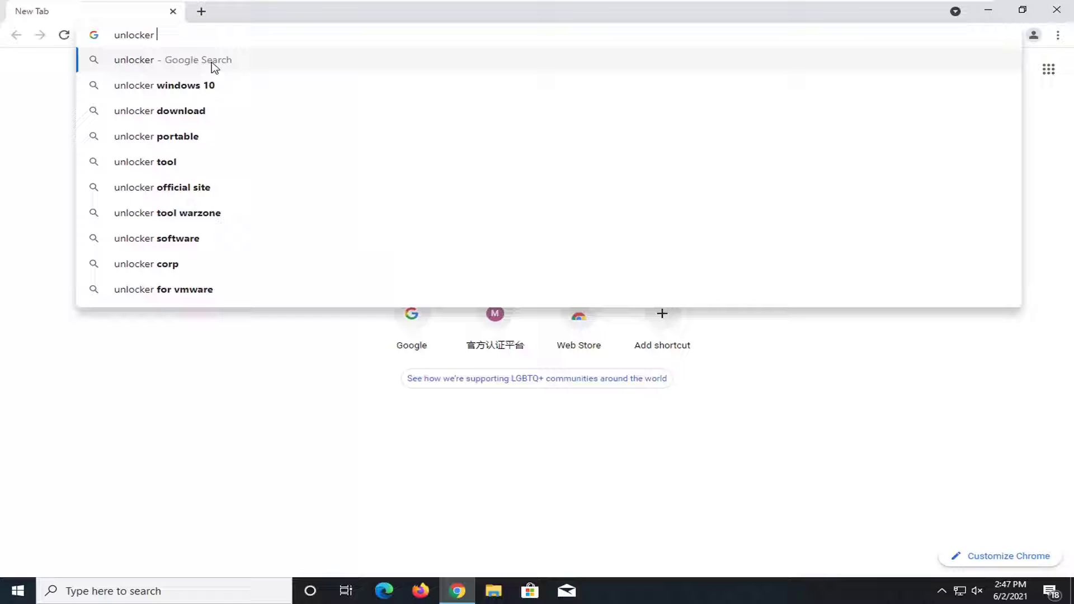
type(" download")
key("Return")
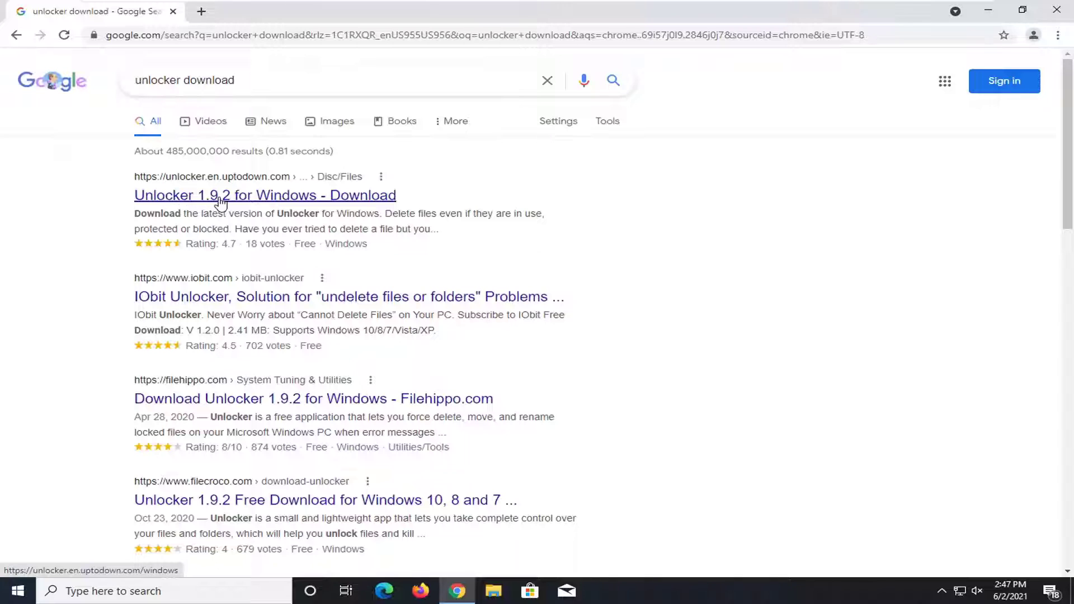
Step: Open the 'Unlocker 1.9.2 for Windows - Download' result on Uptodown
left_click(273, 199)
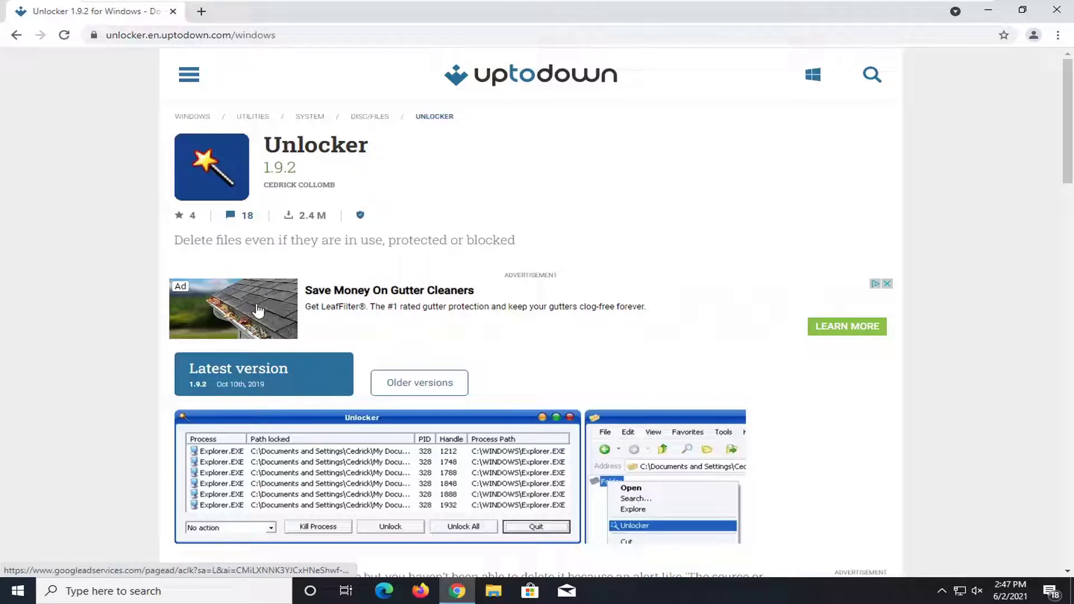
scroll(269, 288, "down", 1)
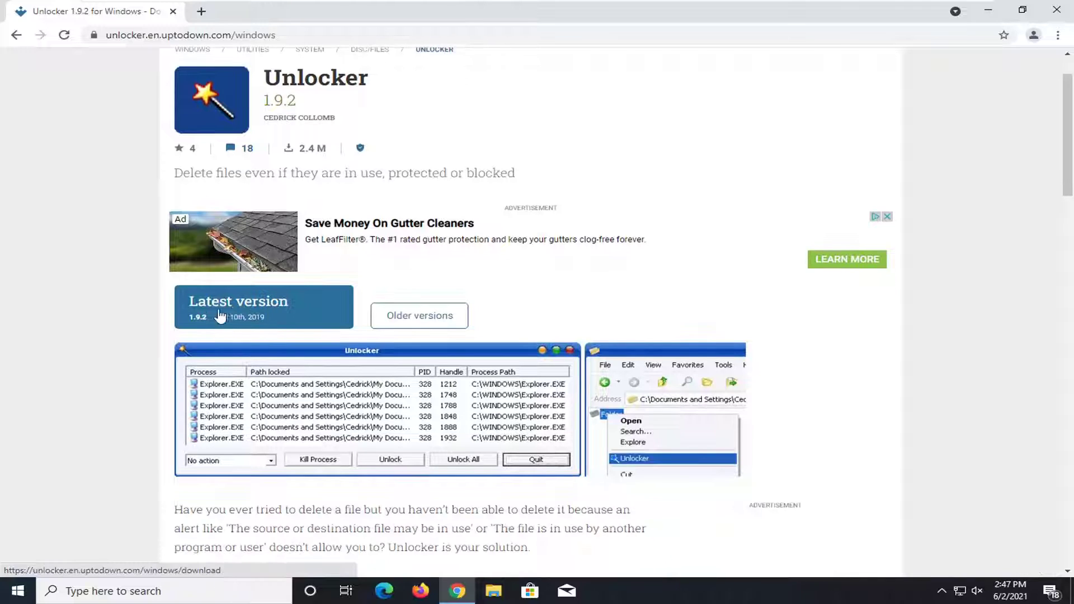
Step: Download unlocker-1-9-2.zip (1,015 KB) from Uptodown's latest-version page
left_click(265, 317)
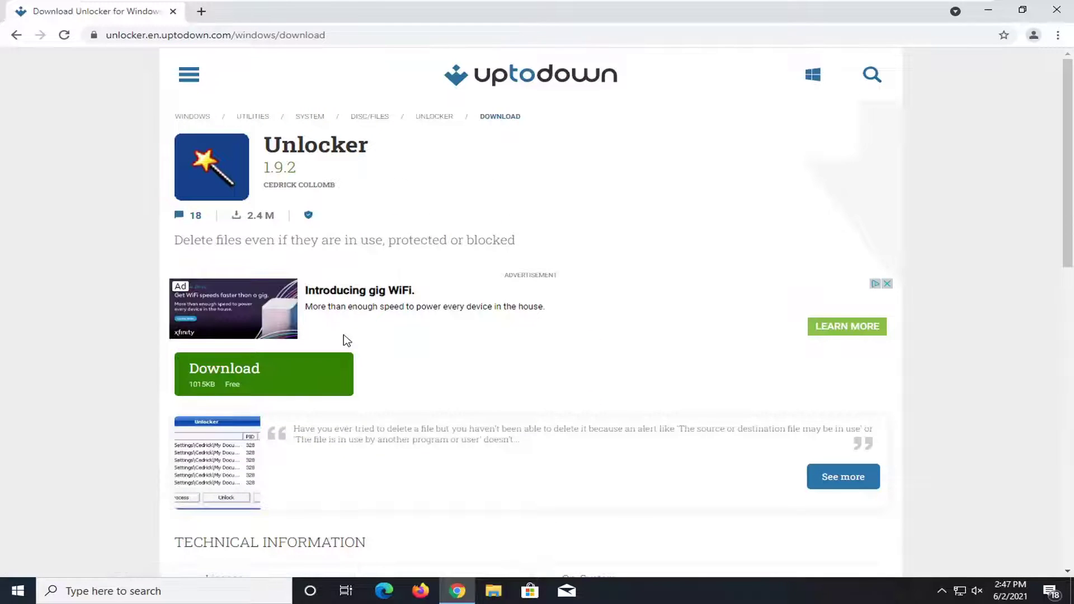
scroll(346, 342, "down", 3)
scroll(346, 340, "down", 1)
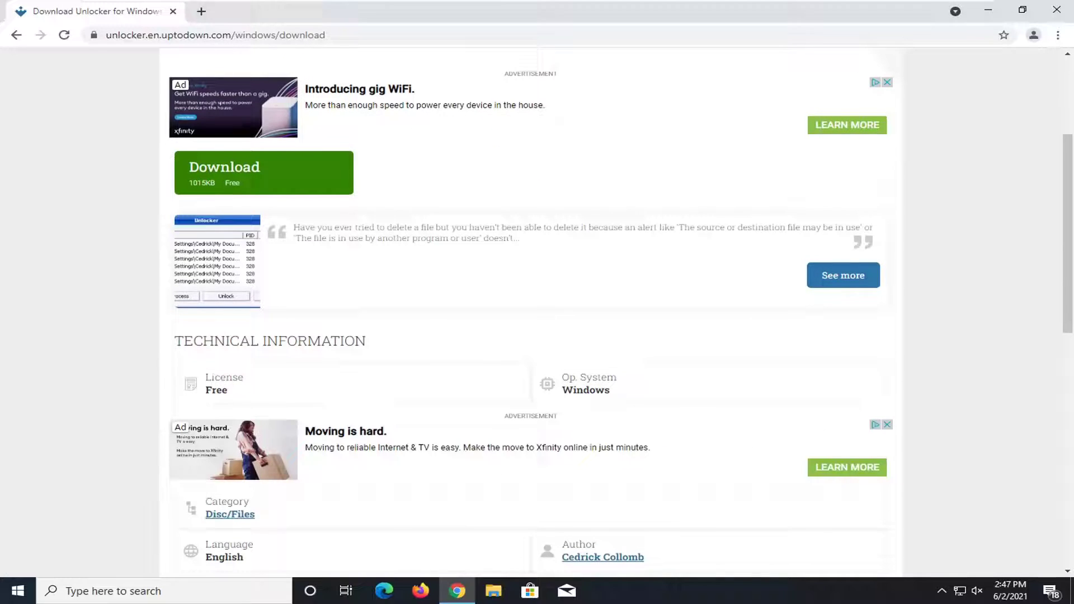
scroll(256, 322, "up", 1)
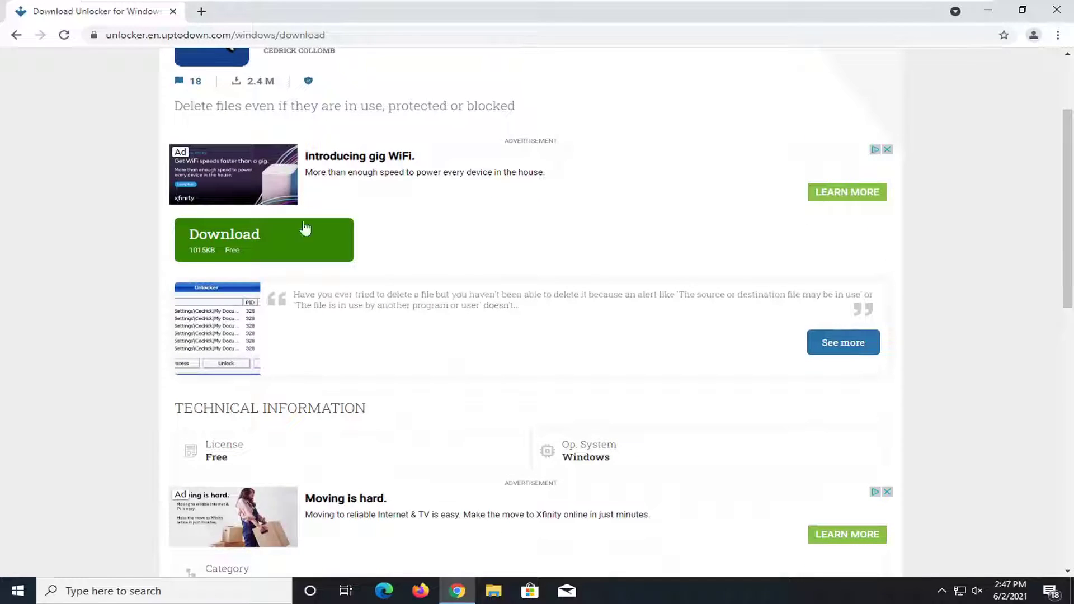
left_click(220, 245)
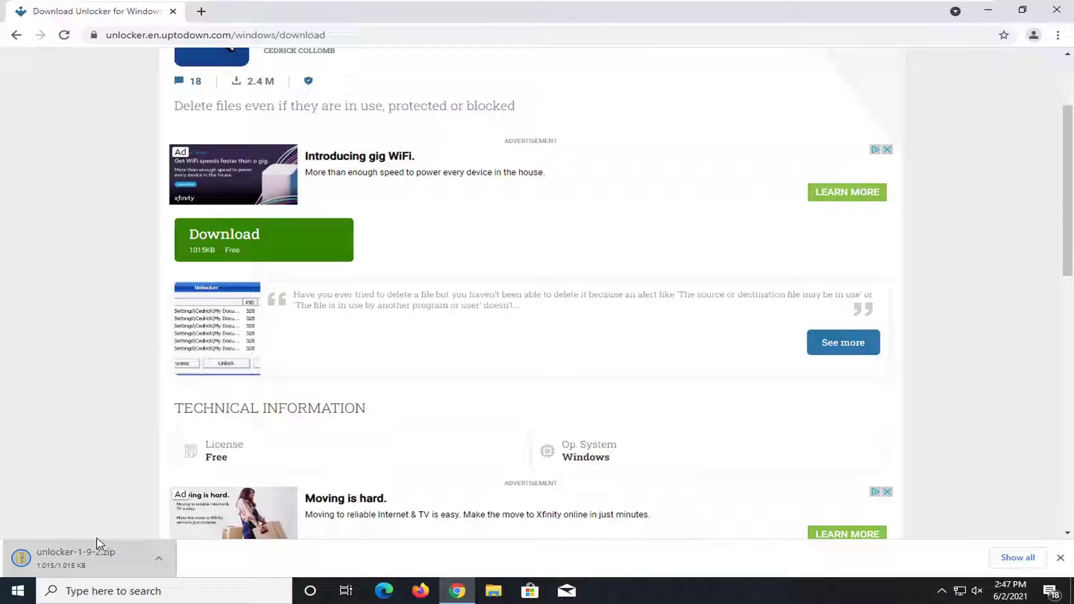
left_click(169, 563)
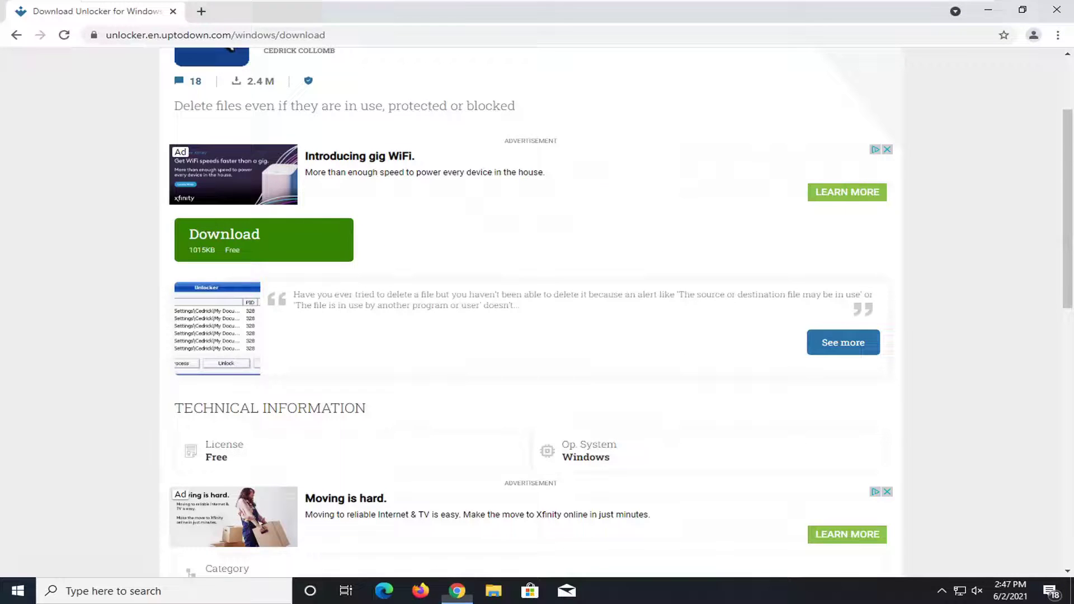
Step: Open unlocker-1-9-2.zip from Chrome's downloads list in File Explorer
left_click(988, 11)
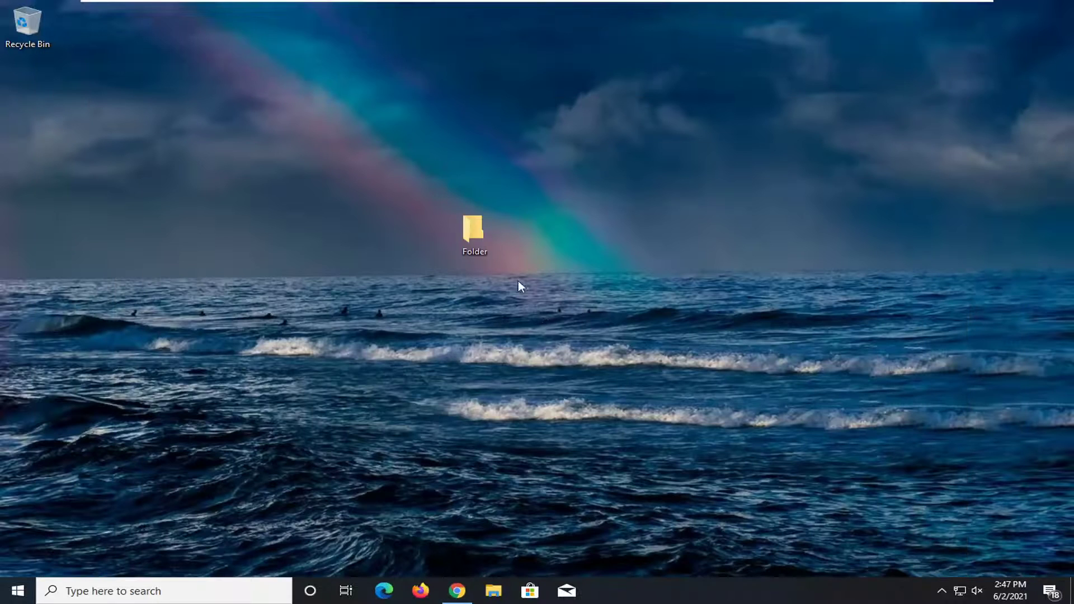
left_click(458, 591)
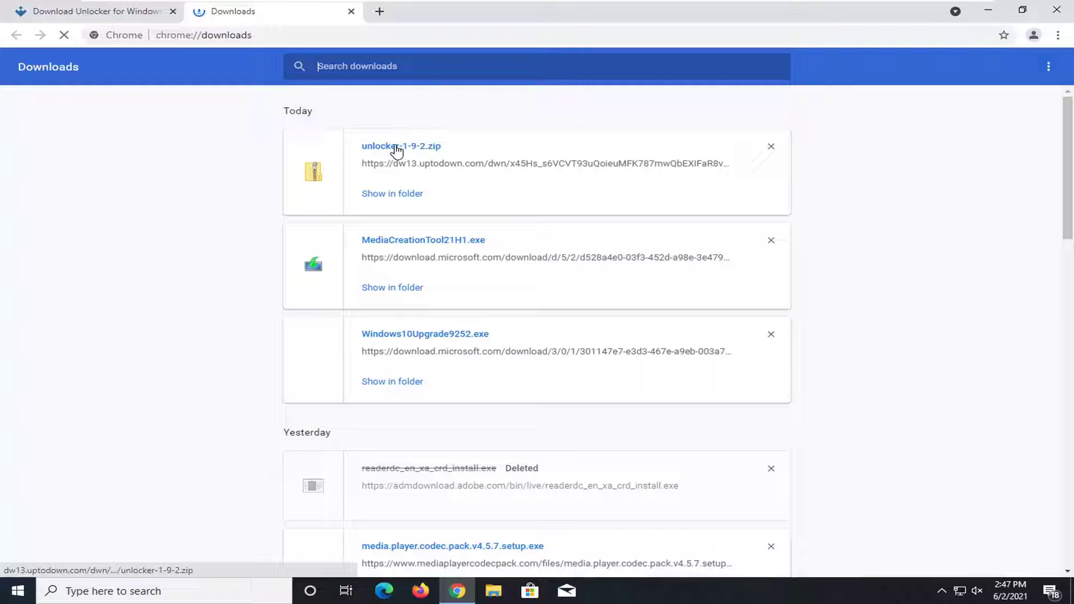
left_click(396, 150)
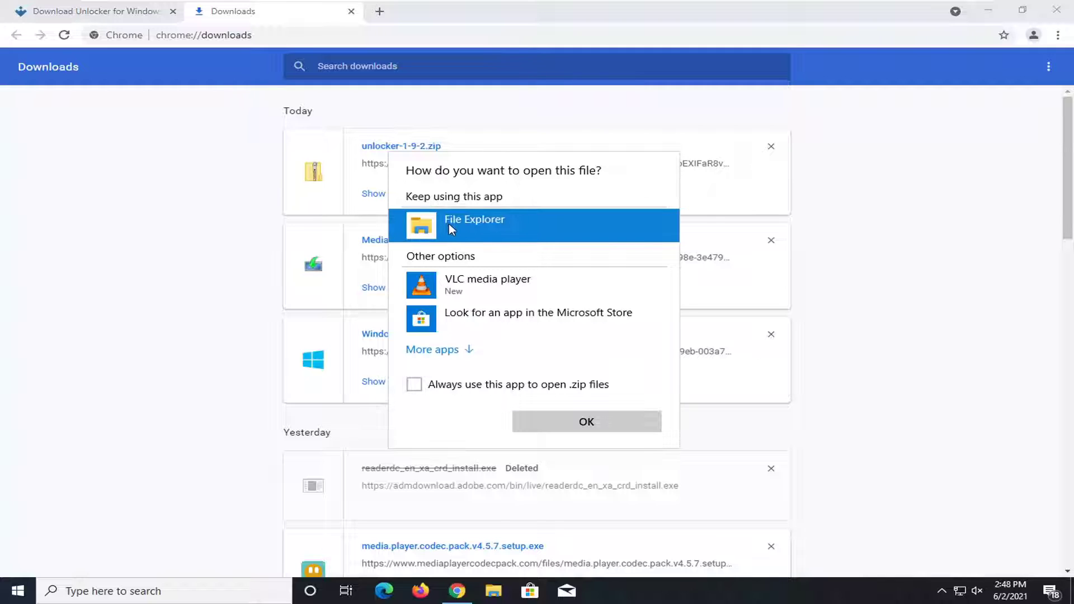
left_click(557, 428)
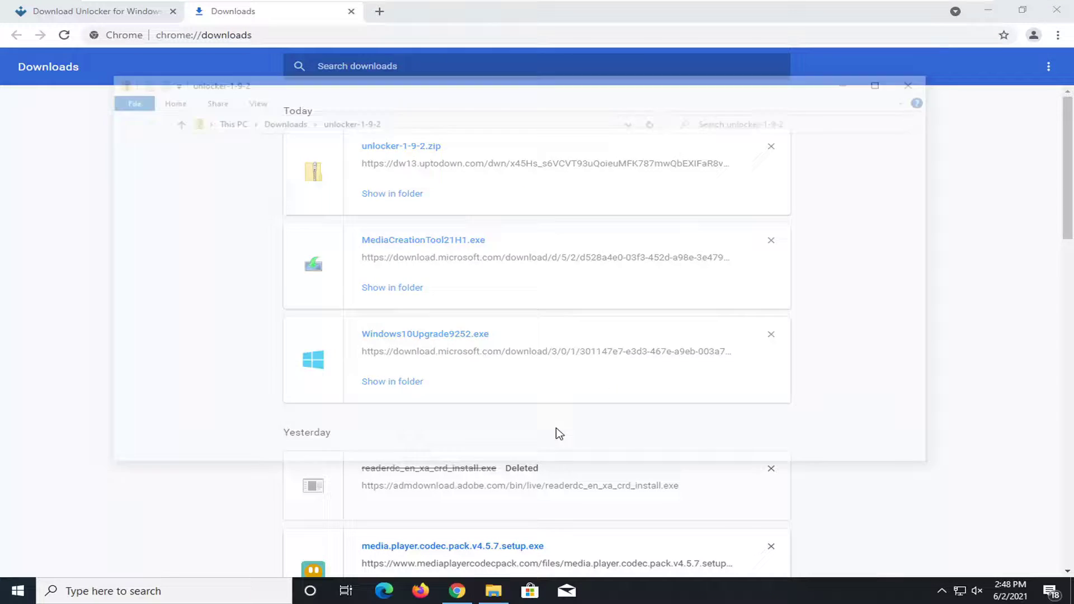
Step: Close Chrome and run Unlocker1.9.2 from the zip, bringing up the UAC prompt
left_click(1058, 7)
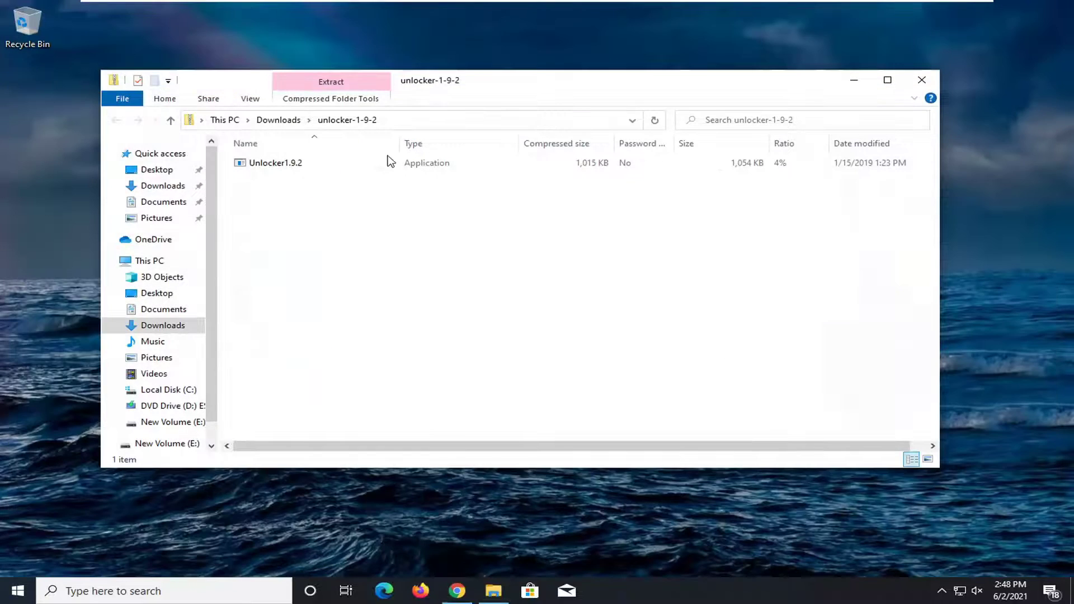
left_click(279, 166)
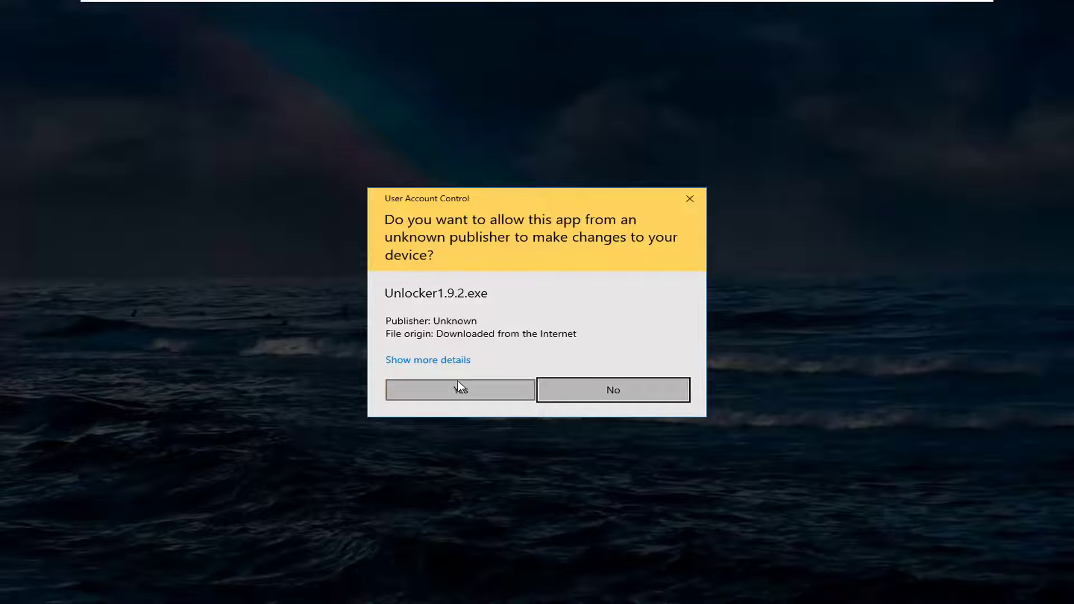
Step: Allow the installer, close File Explorer, and keep English as the installer language
left_click(461, 390)
left_click(921, 84)
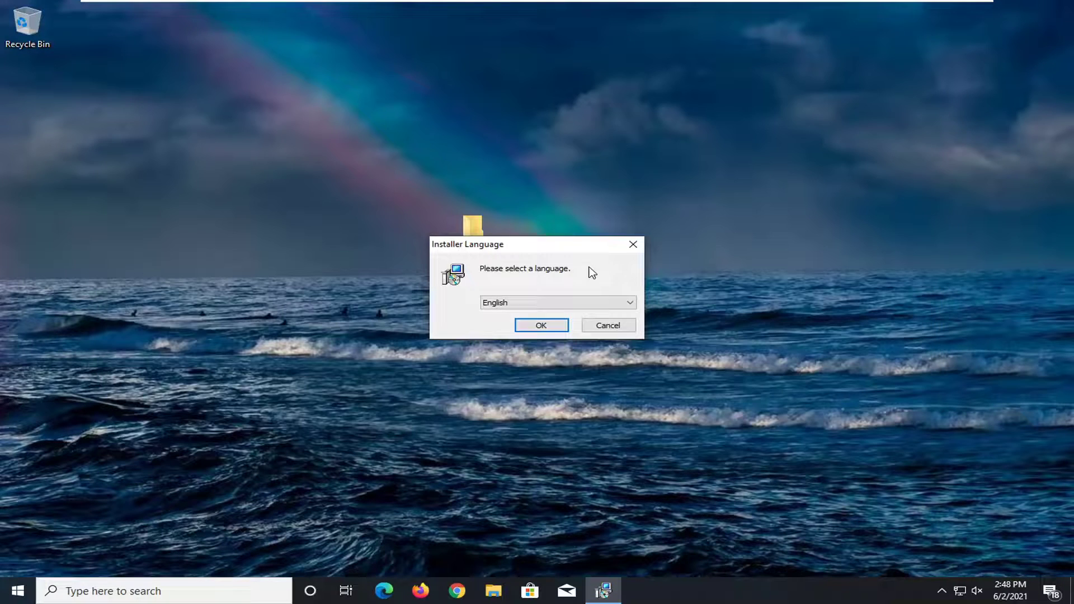
left_click(510, 303)
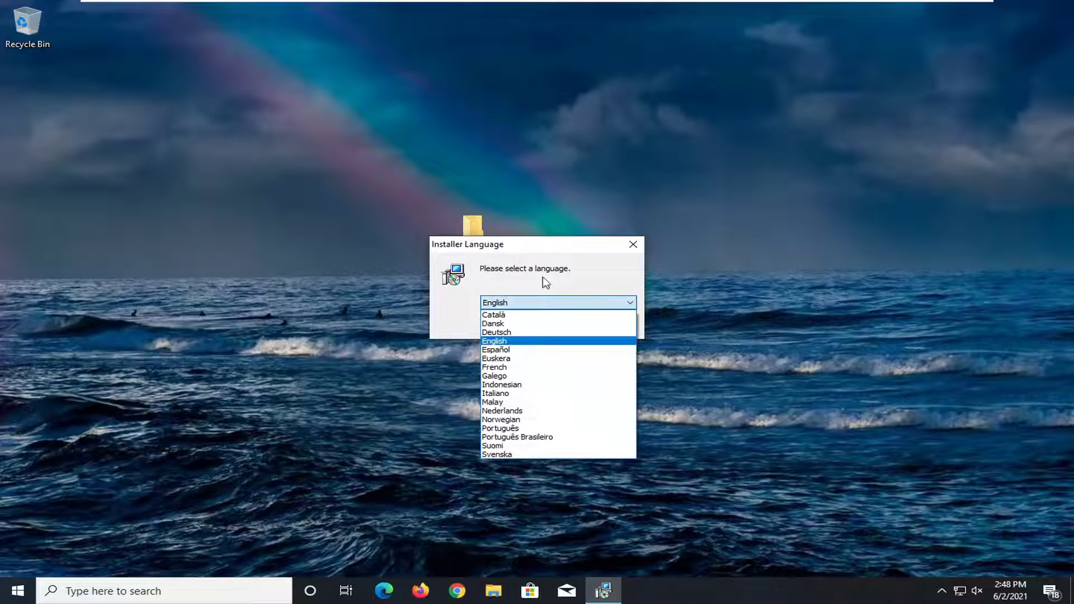
left_click(532, 303)
left_click(541, 330)
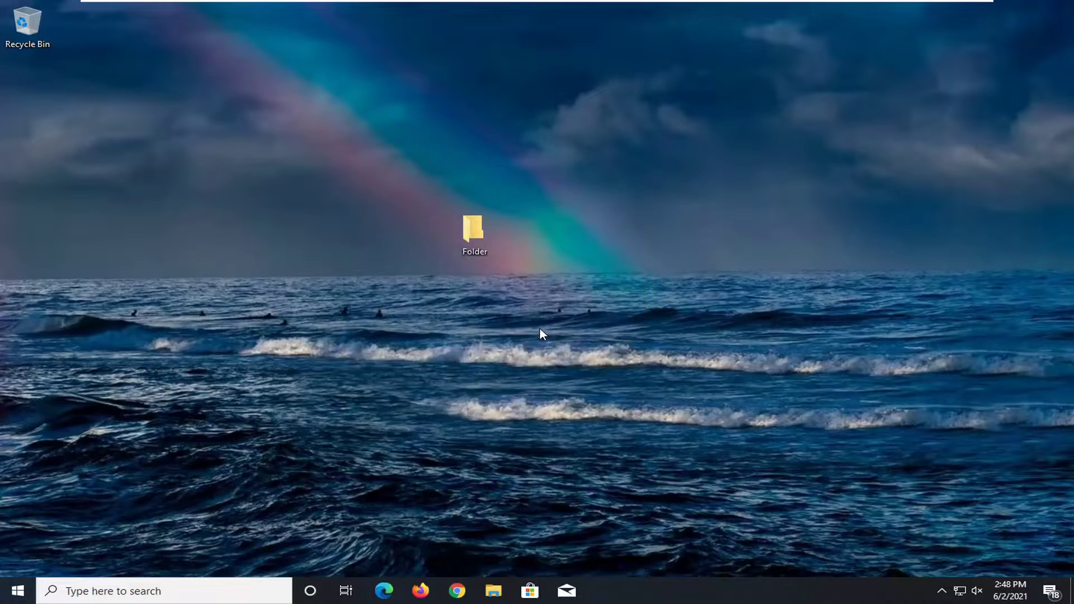
Step: Accept the license, decline the Delta toolbar under Advanced, and keep C:\Program Files\Unlocker
left_click(613, 404)
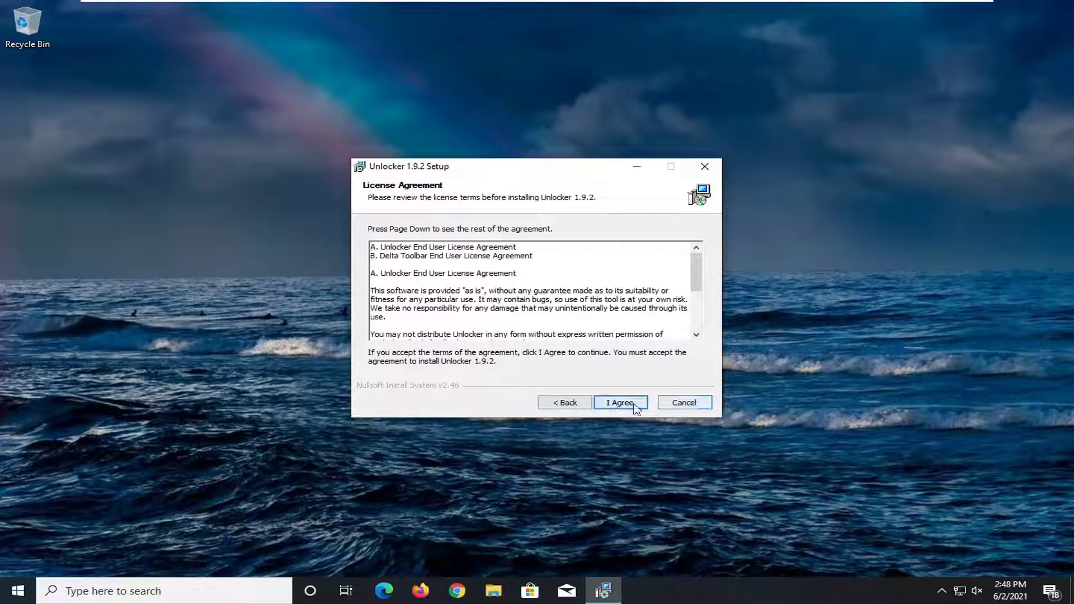
left_click(601, 406)
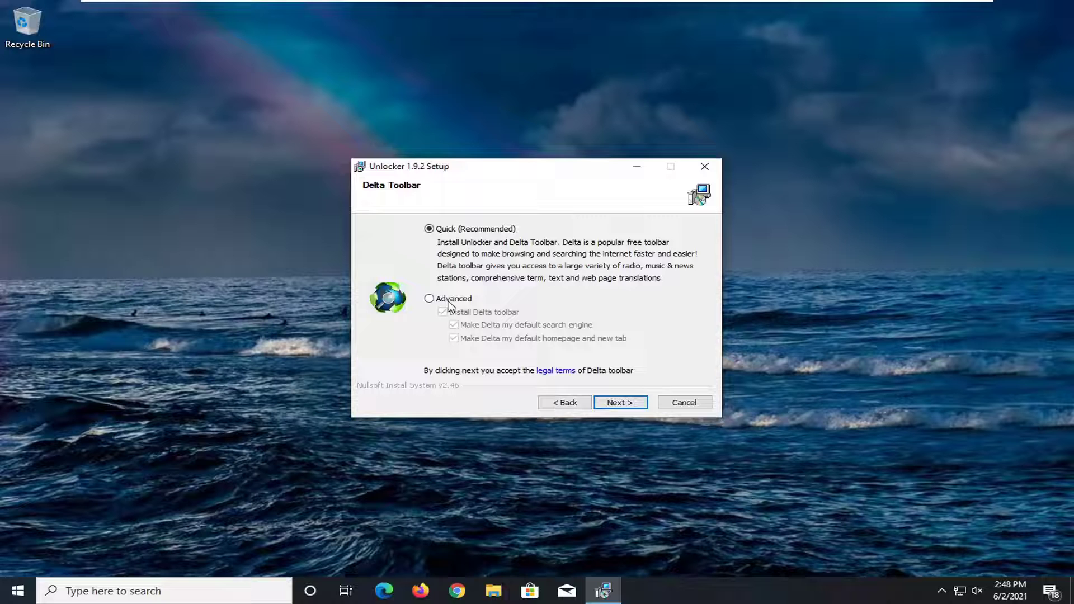
left_click(431, 303)
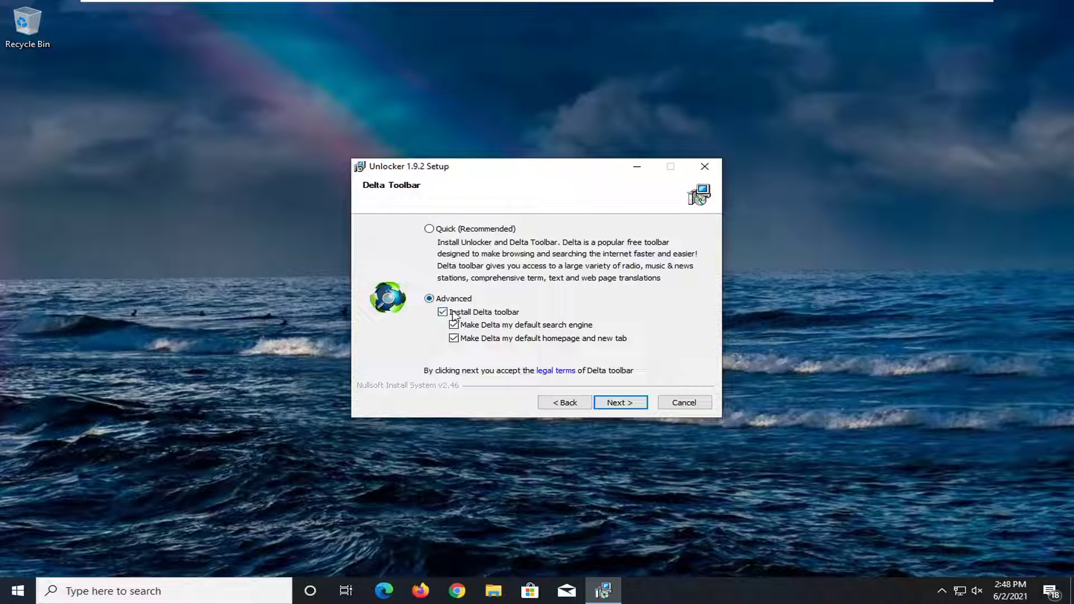
left_click(447, 314)
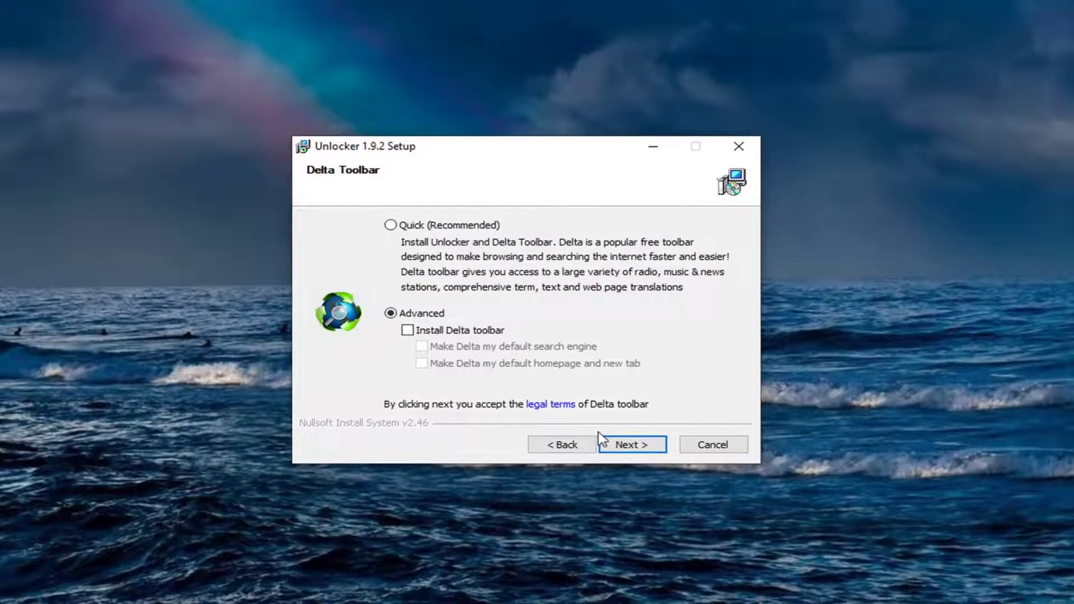
left_click(635, 448)
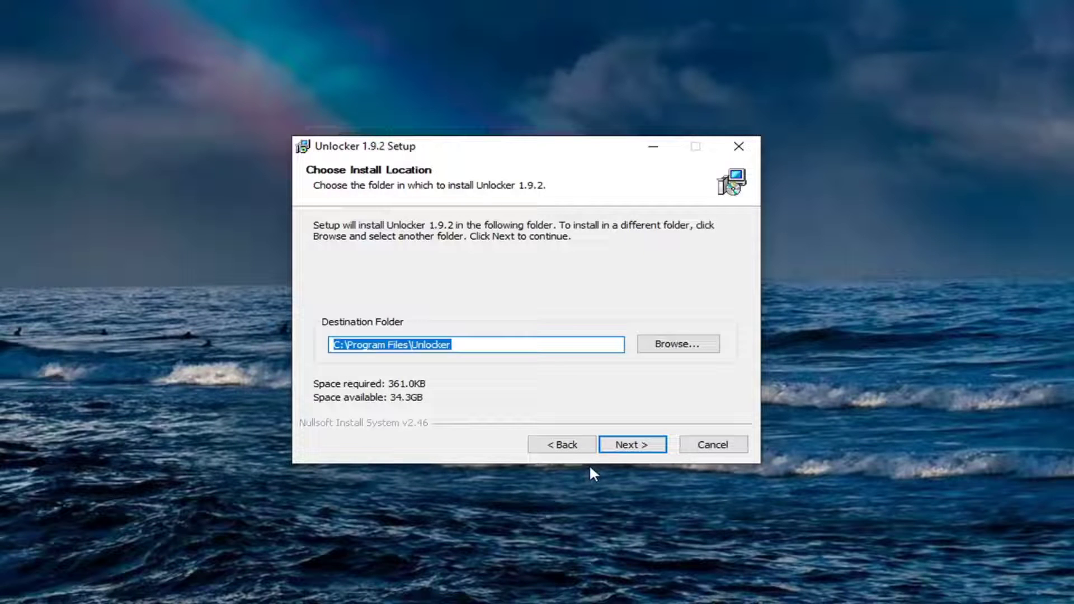
left_click(634, 445)
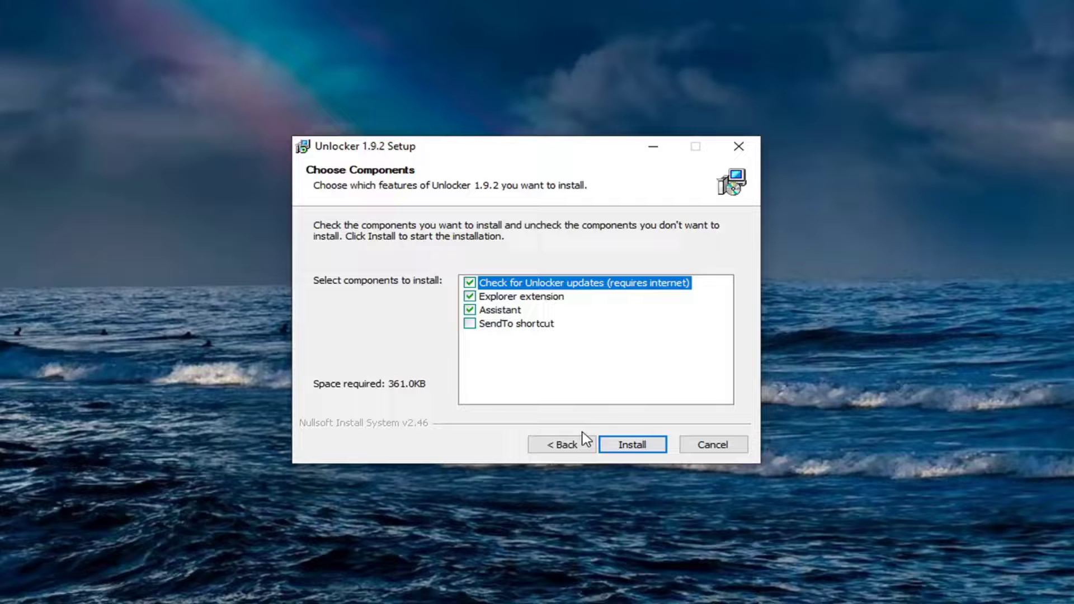
Step: Install Unlocker 1.9.2 with the listed components and finish the setup wizard
left_click(634, 446)
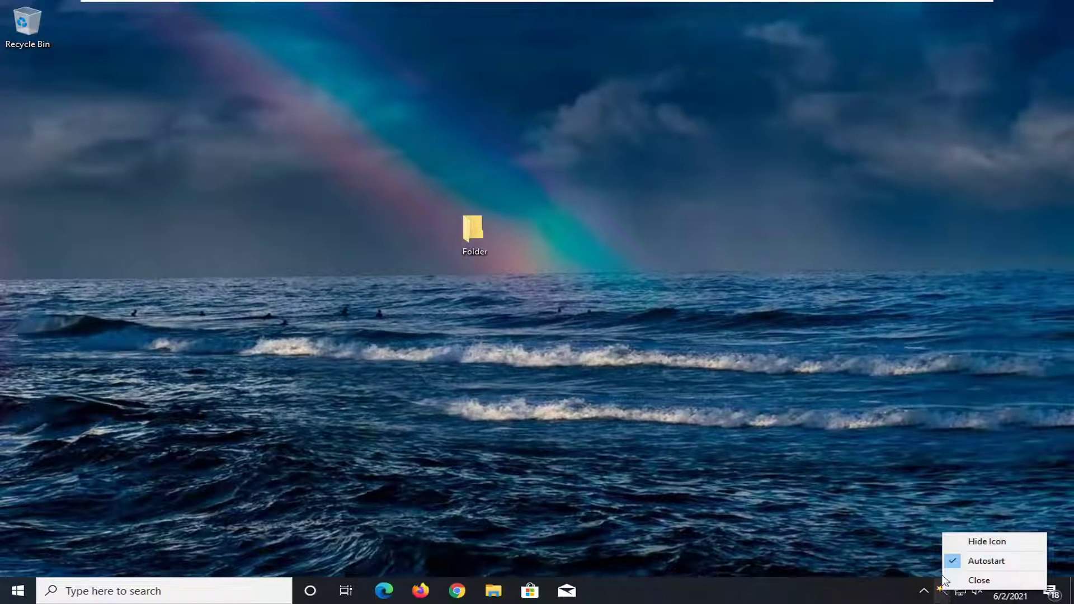
Step: Launch Unlocker, approve the UAC prompt, and select the desktop Folder as the object
left_click(878, 511)
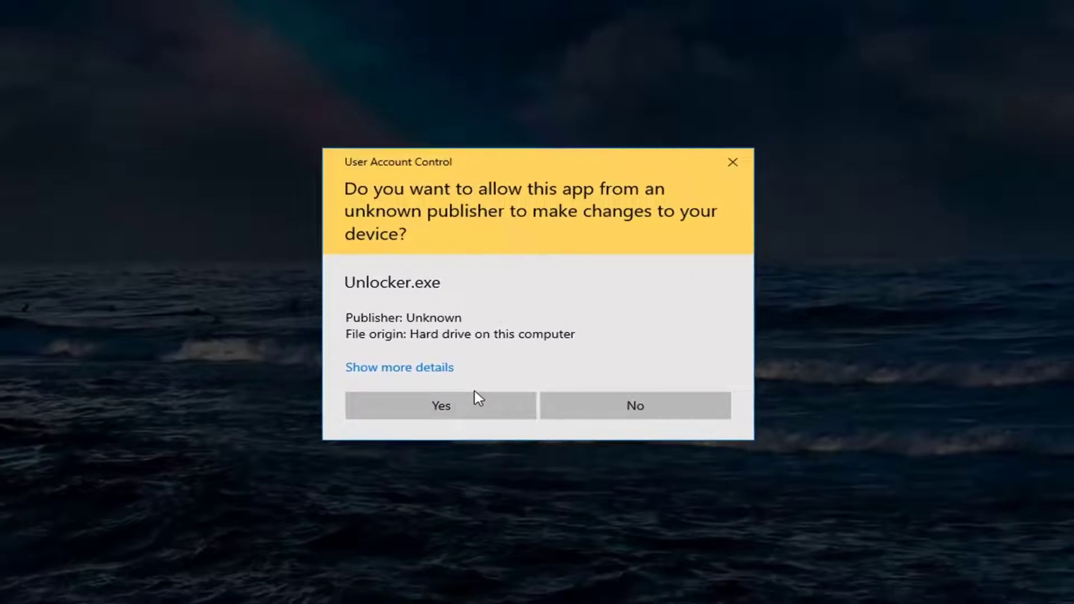
left_click(473, 399)
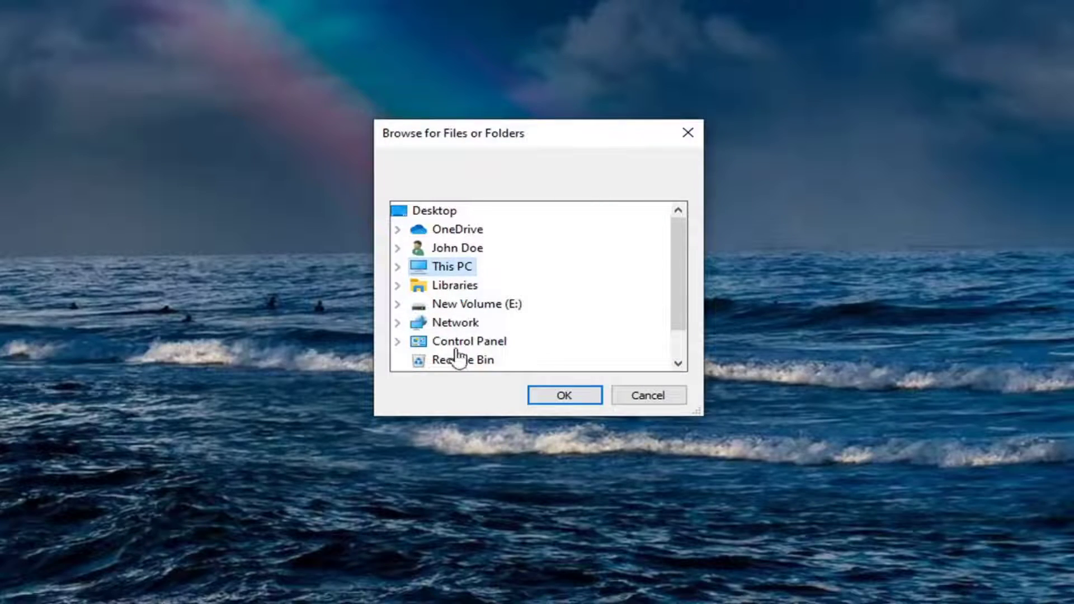
left_click_drag(498, 140, 615, 115)
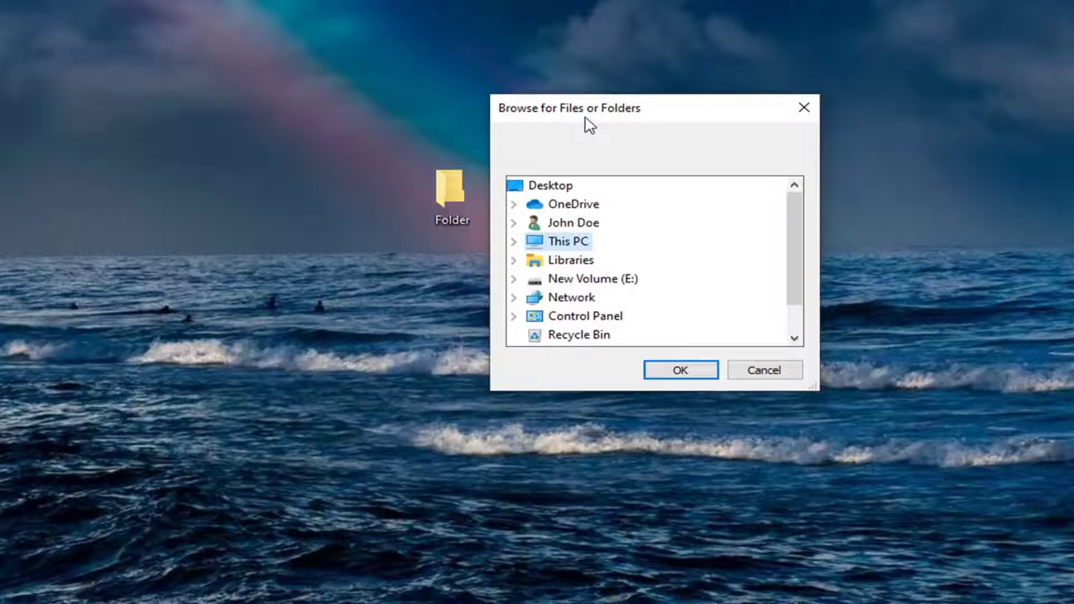
left_click(439, 202)
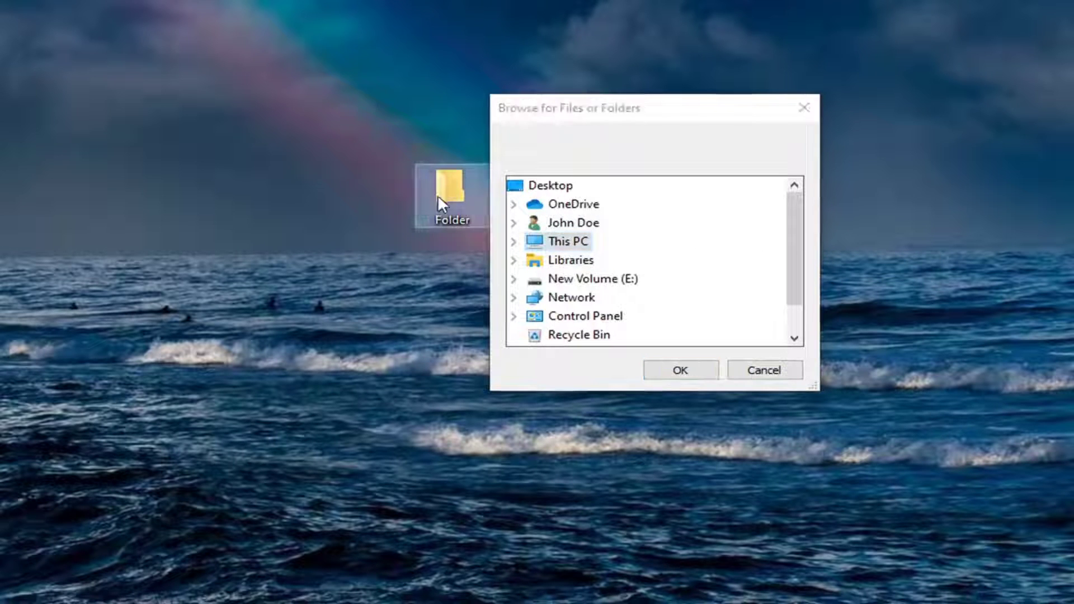
left_click(543, 187)
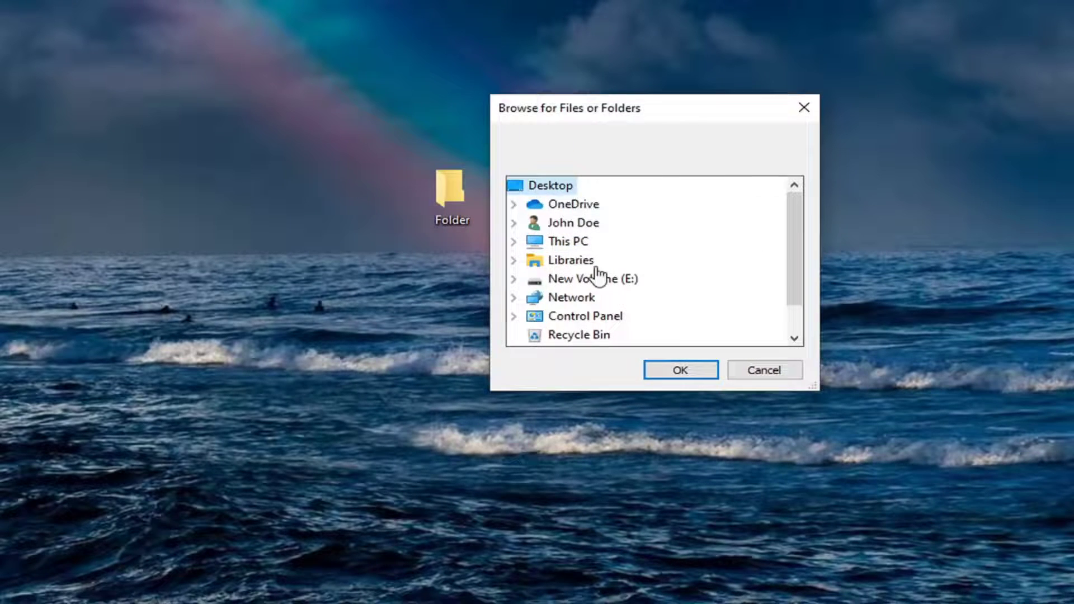
scroll(599, 274, "down", 1)
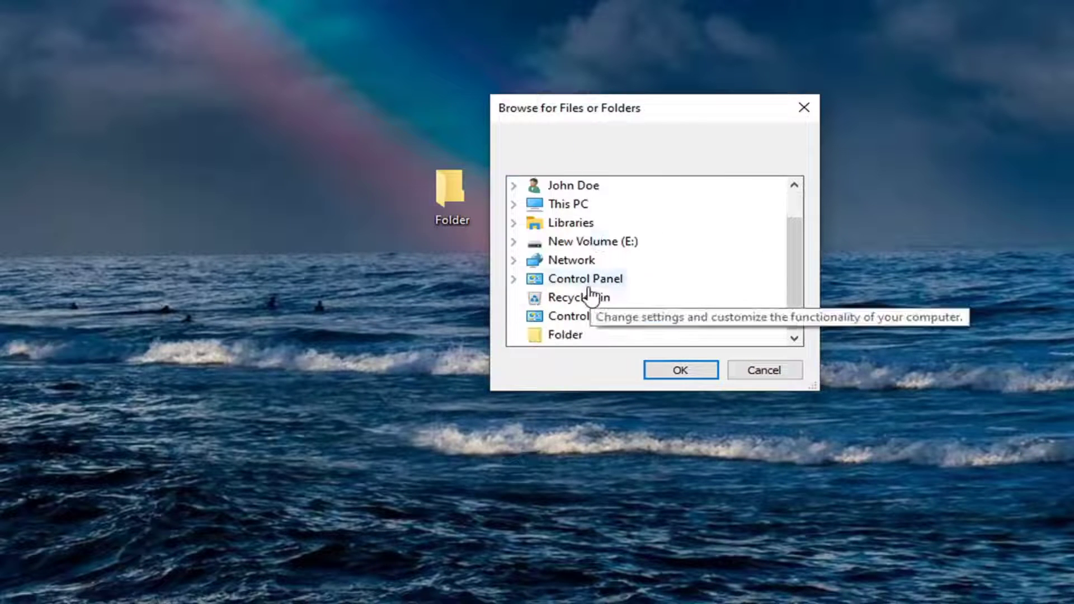
left_click(546, 339)
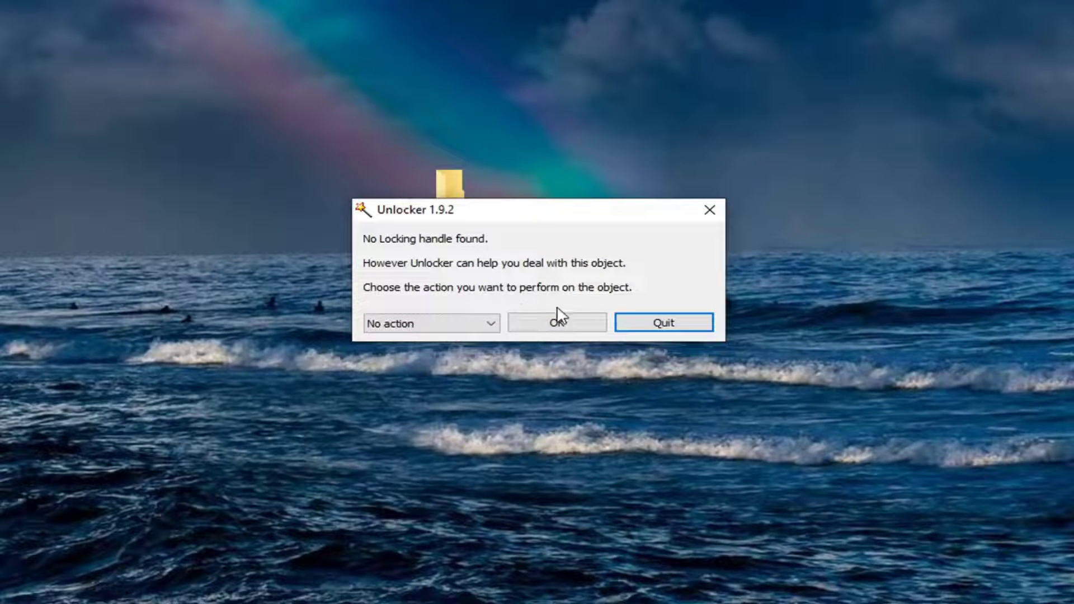
Step: Choose the Delete action for Folder and run it, removing it from the desktop
left_click(491, 327)
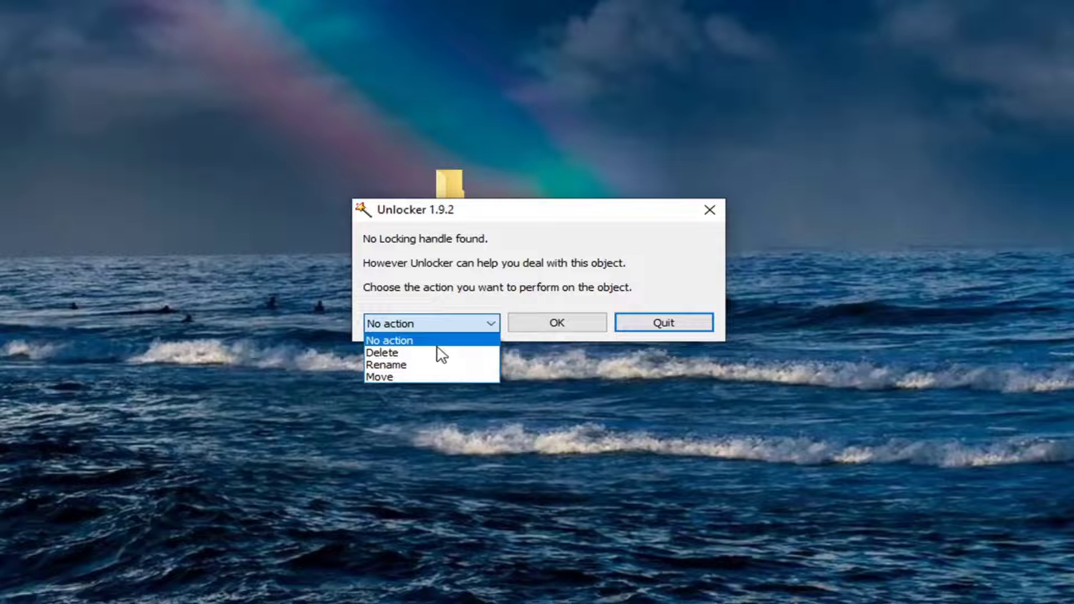
left_click(389, 351)
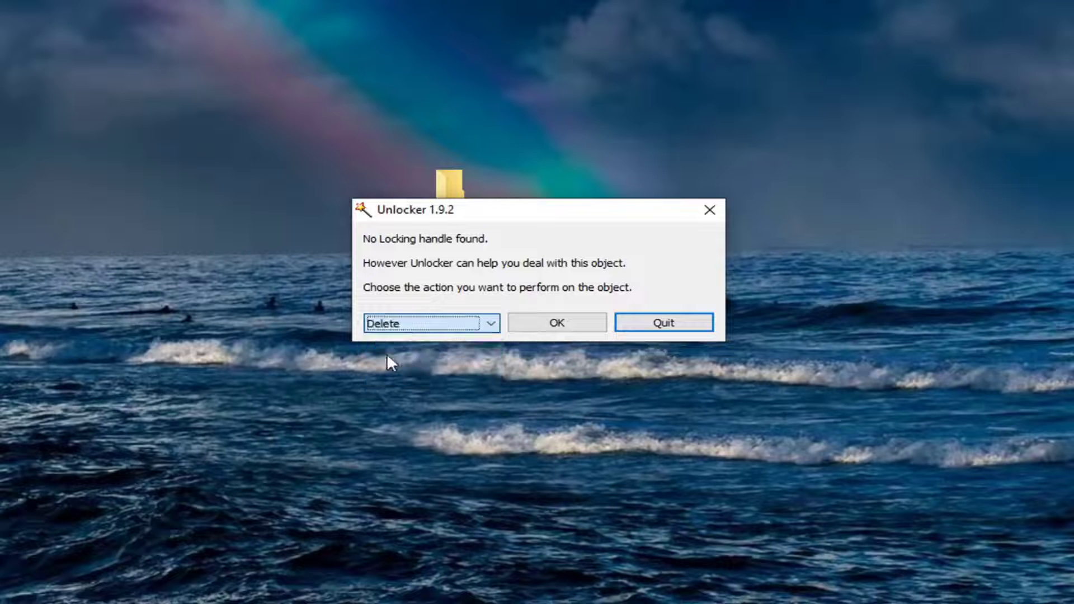
left_click(550, 326)
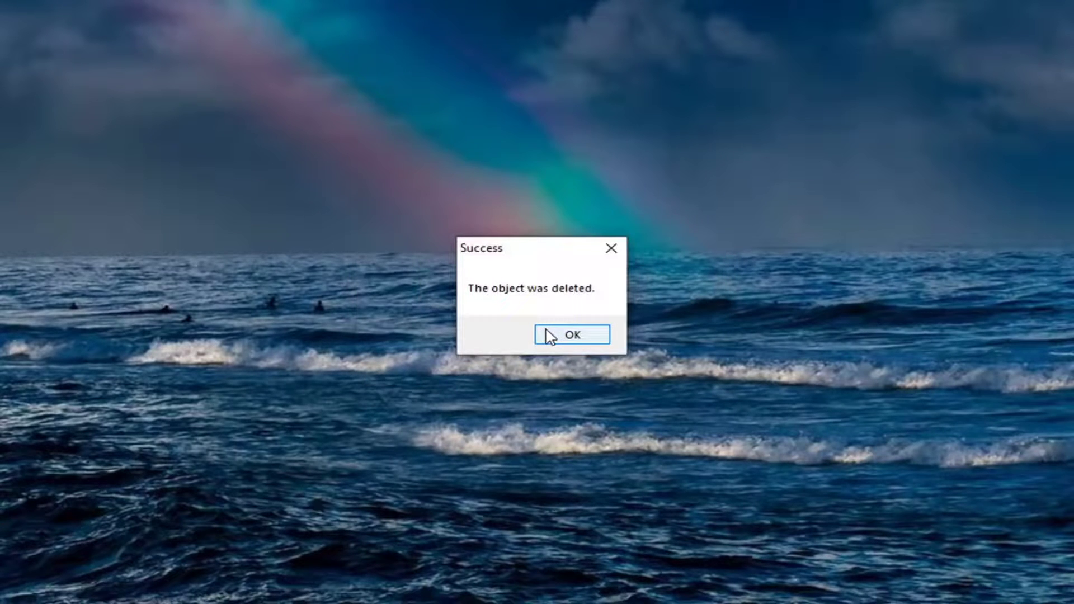